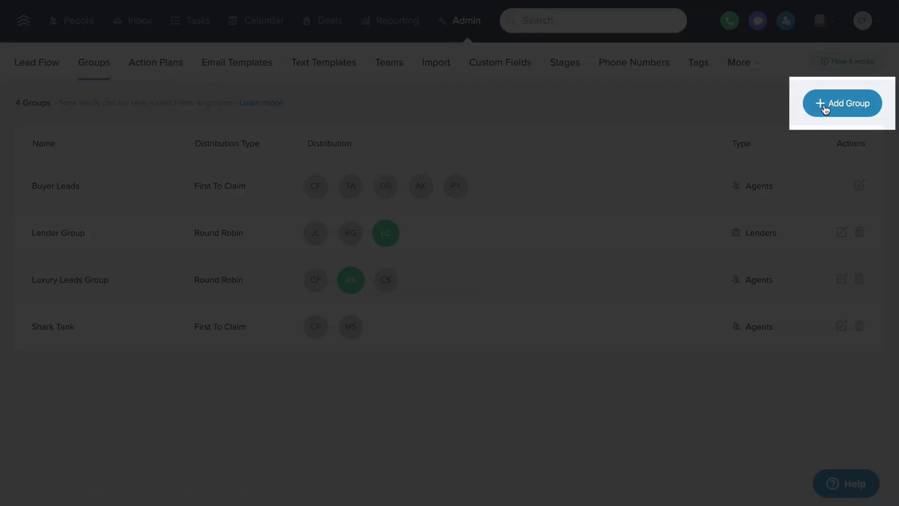
Step: Dismiss the add-group form on the Admin Groups page without saving
click(829, 103)
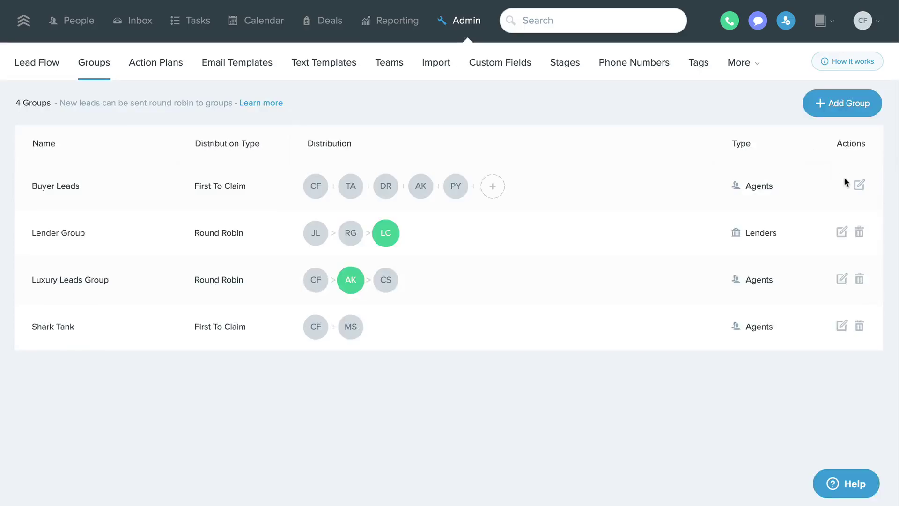
click(861, 189)
triple_click(460, 122)
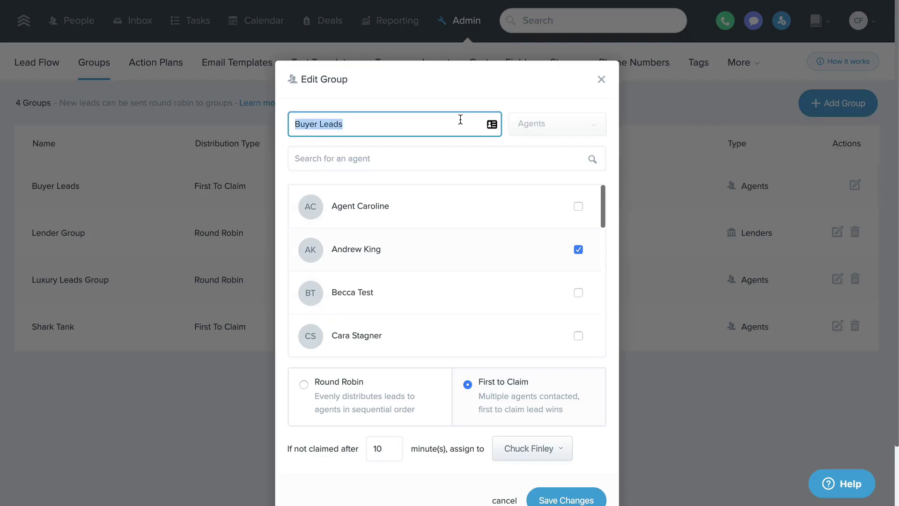
text(ISA Group)
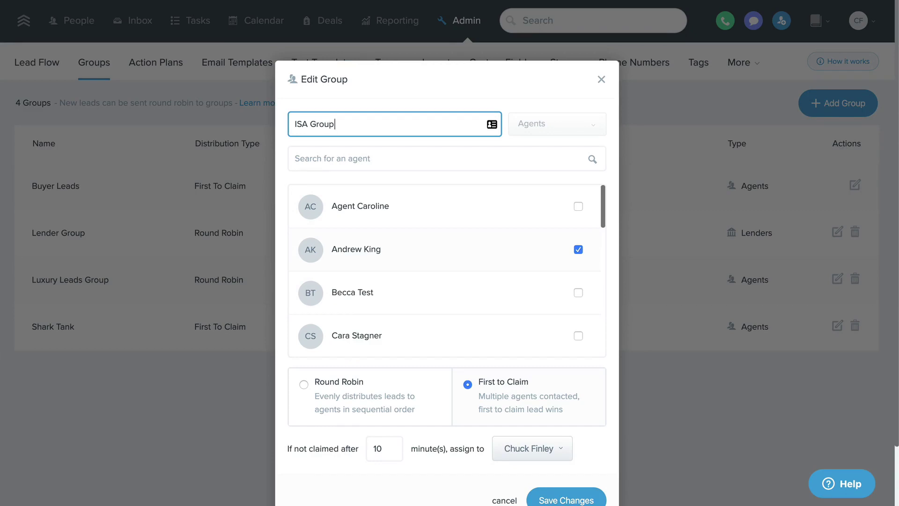
scroll(514, 264, down, 3)
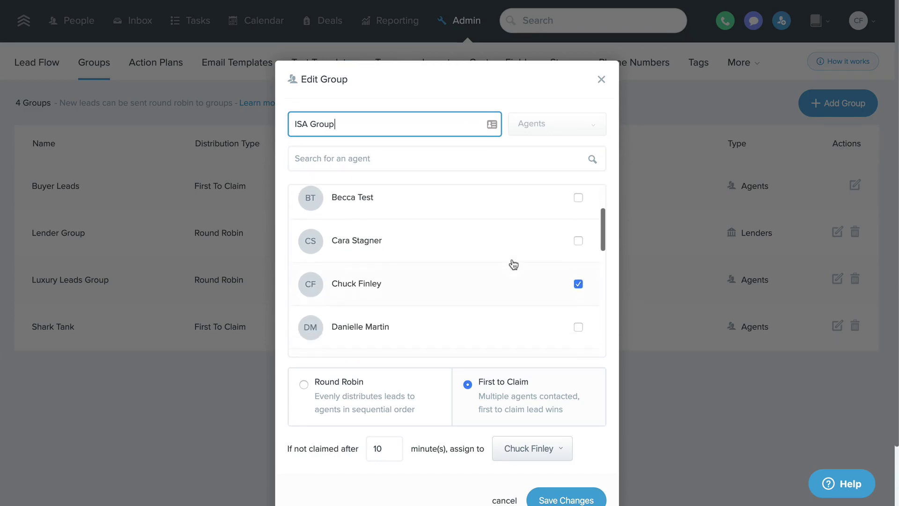
click(578, 286)
scroll(583, 284, down, 3)
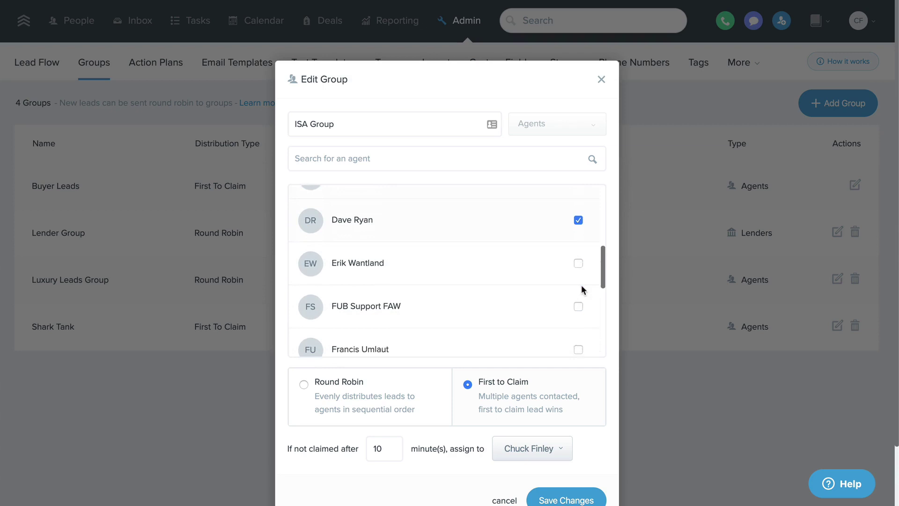
click(578, 243)
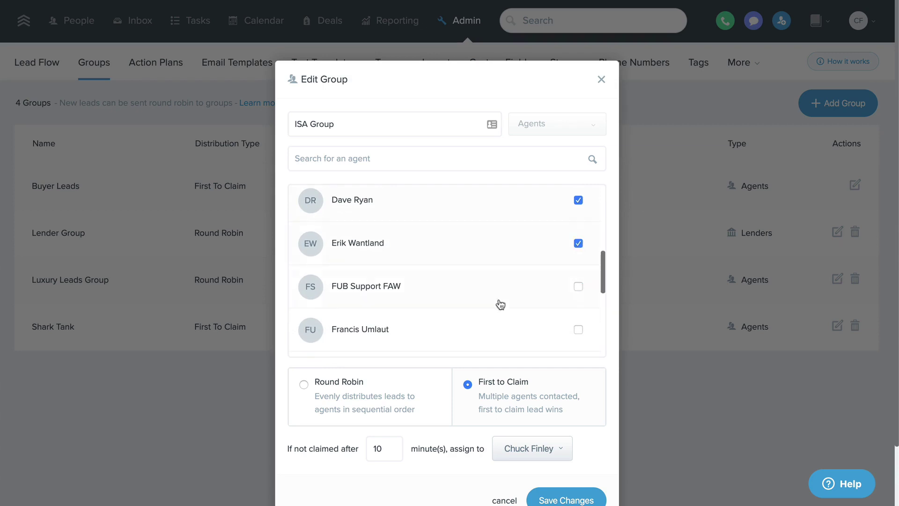
click(304, 385)
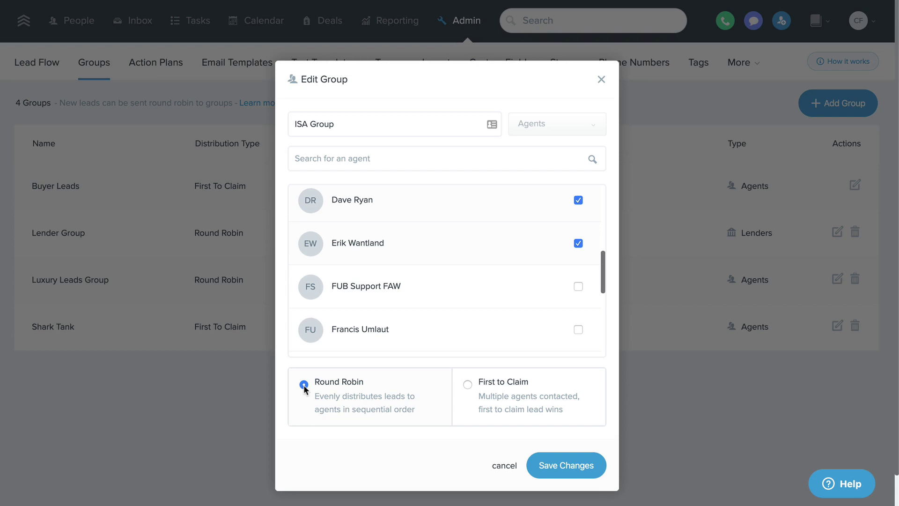
Step: Switch ISA Group's distribution back to First to Claim
click(467, 384)
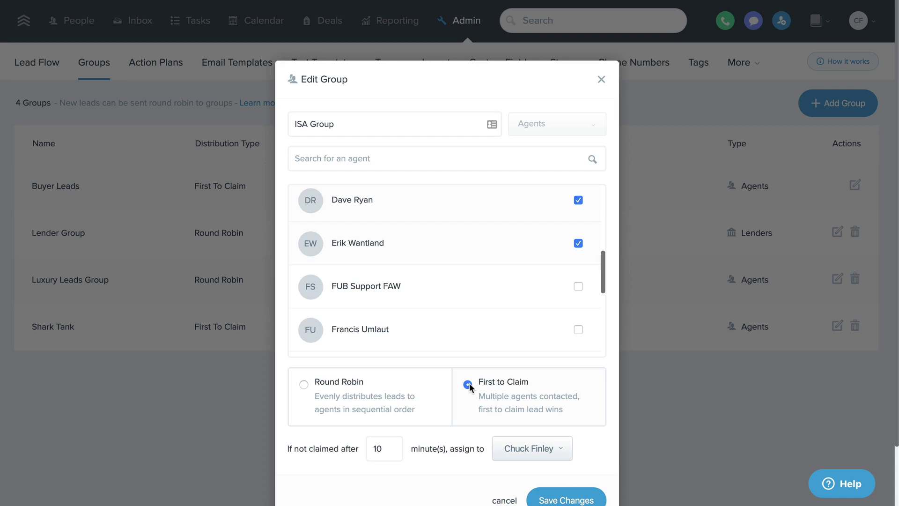
Step: Reassign unclaimed leads to Agent Caroline after 5 minutes and save ISA Group
click(396, 448)
double_click(395, 448)
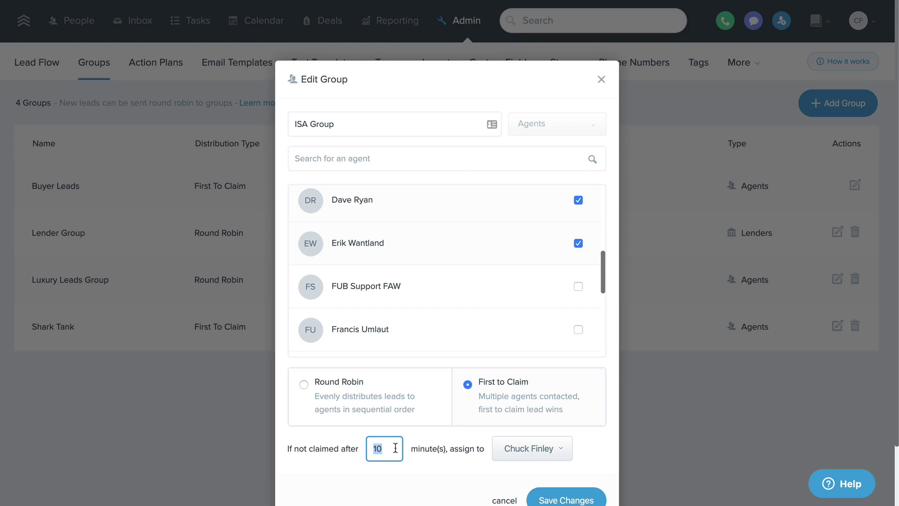
text(5)
click(532, 448)
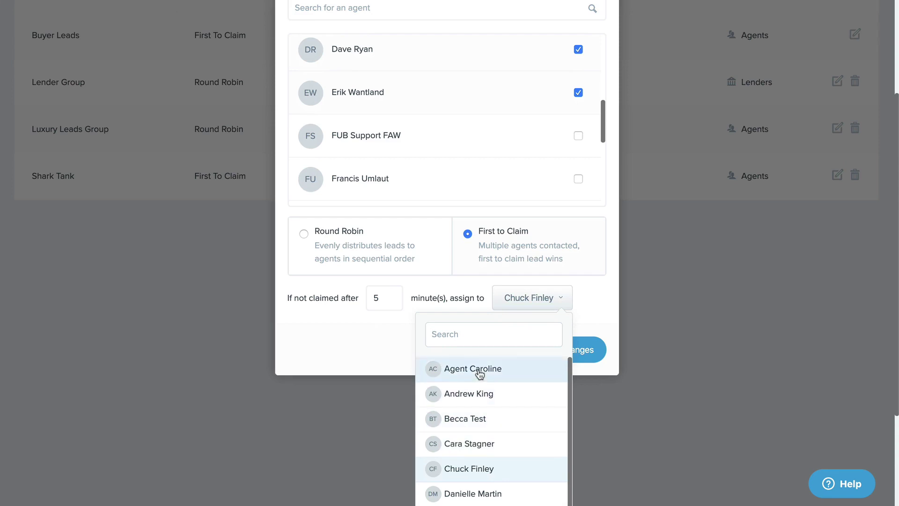
click(473, 379)
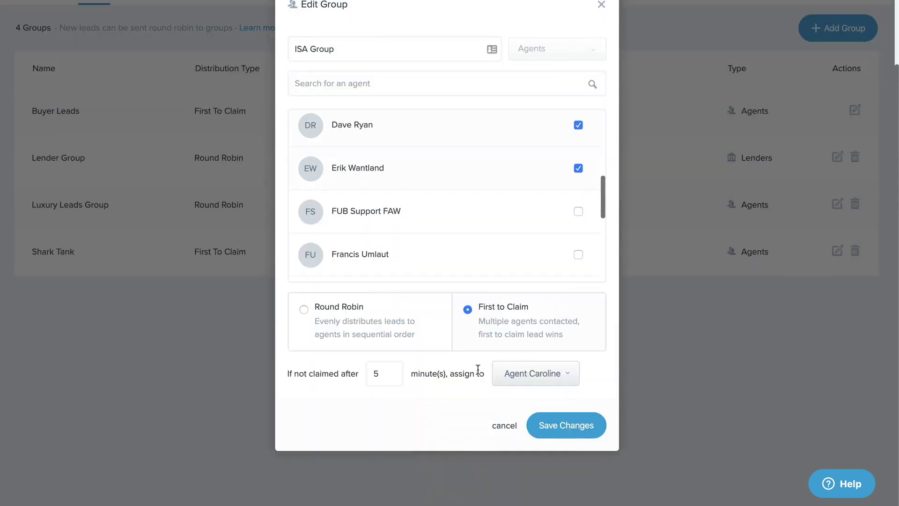
click(566, 425)
Step: In Lead Flow, assign Zillow leads to ISA Group
click(53, 68)
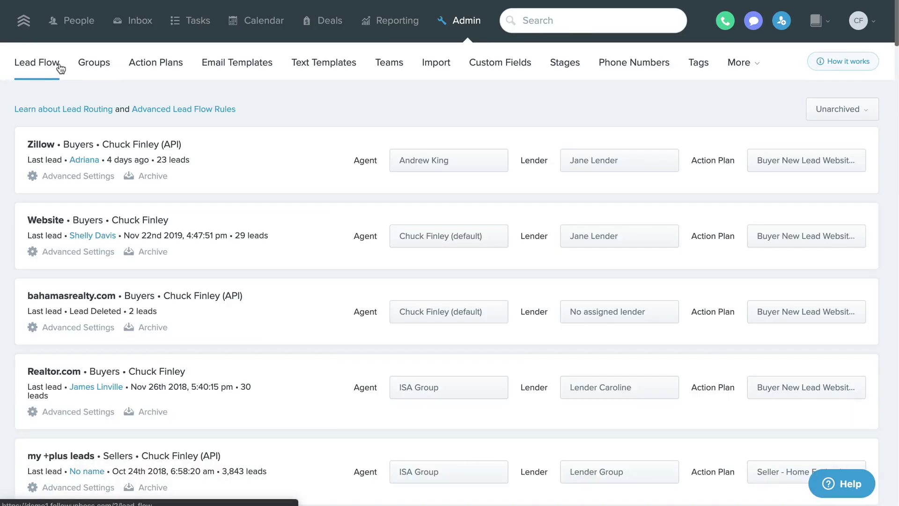
click(400, 164)
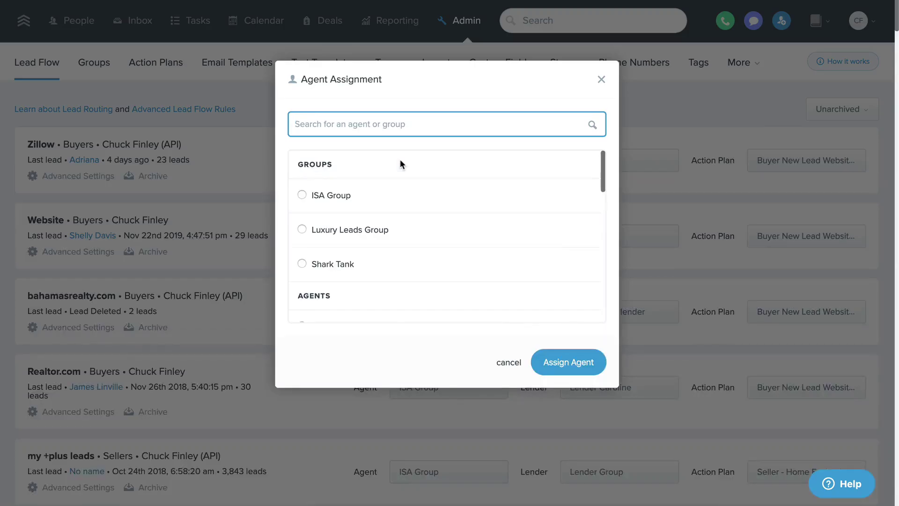
click(345, 196)
click(568, 362)
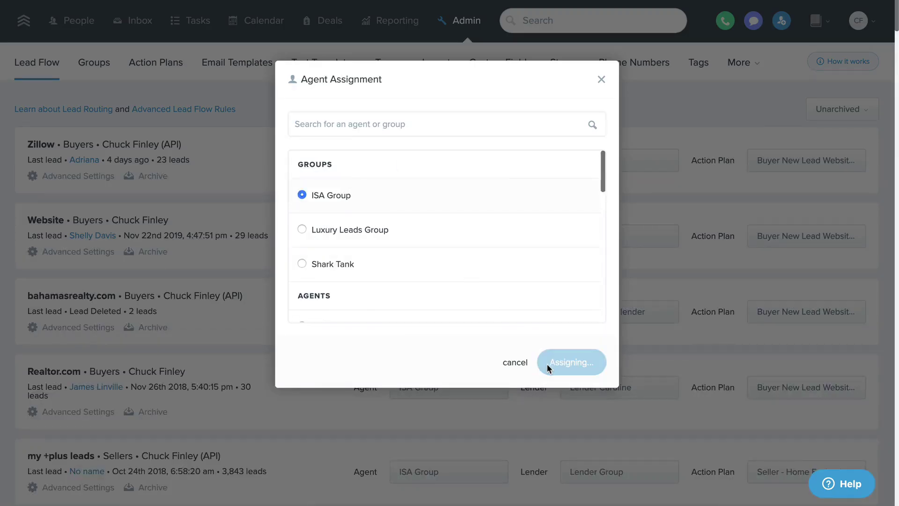